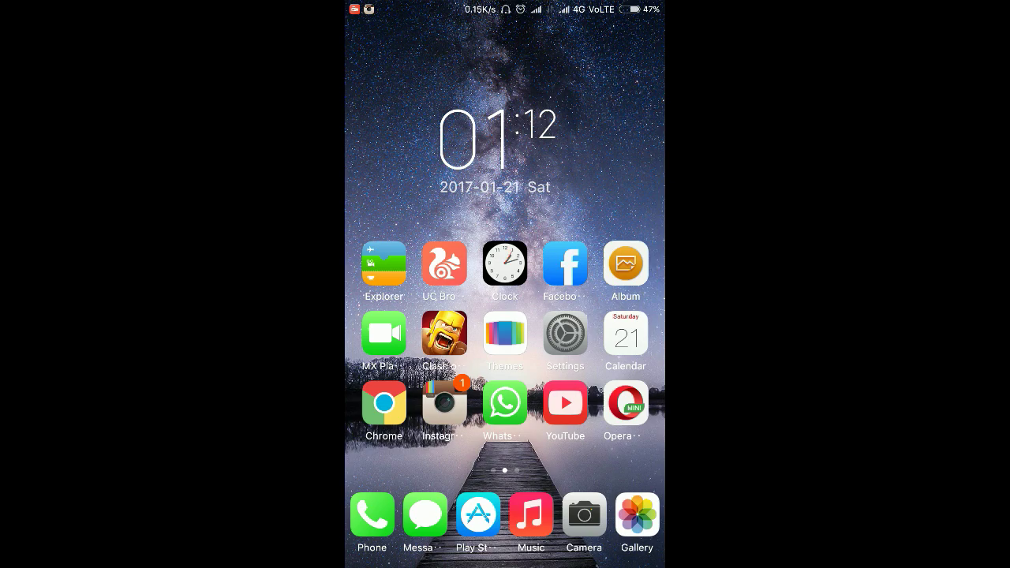
Swipe through the home pages, glance at the notification shade, and return to the clock-widget page
left_click_drag(505, 403, 631, 407)
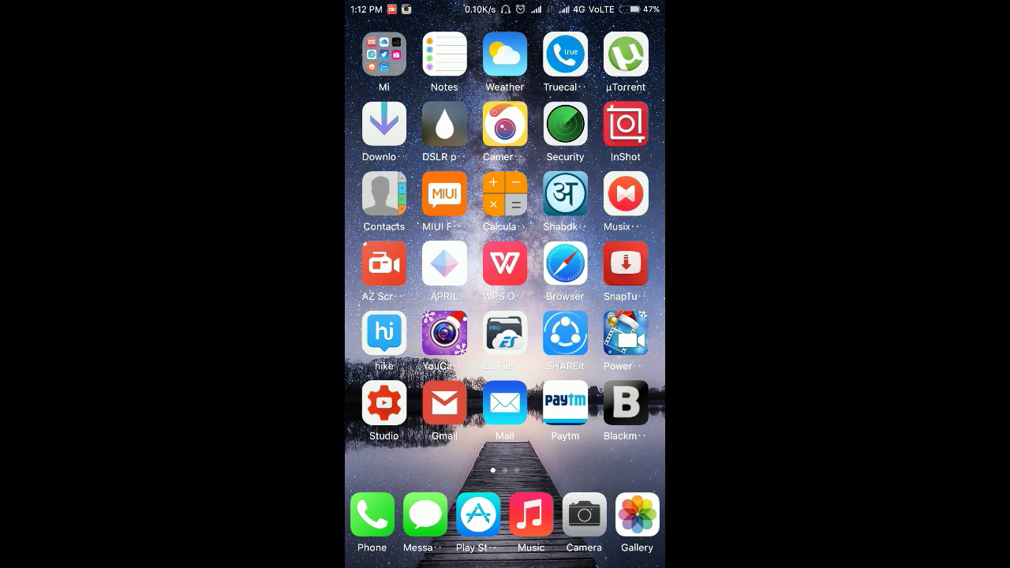
left_click_drag(600, 332, 394, 332)
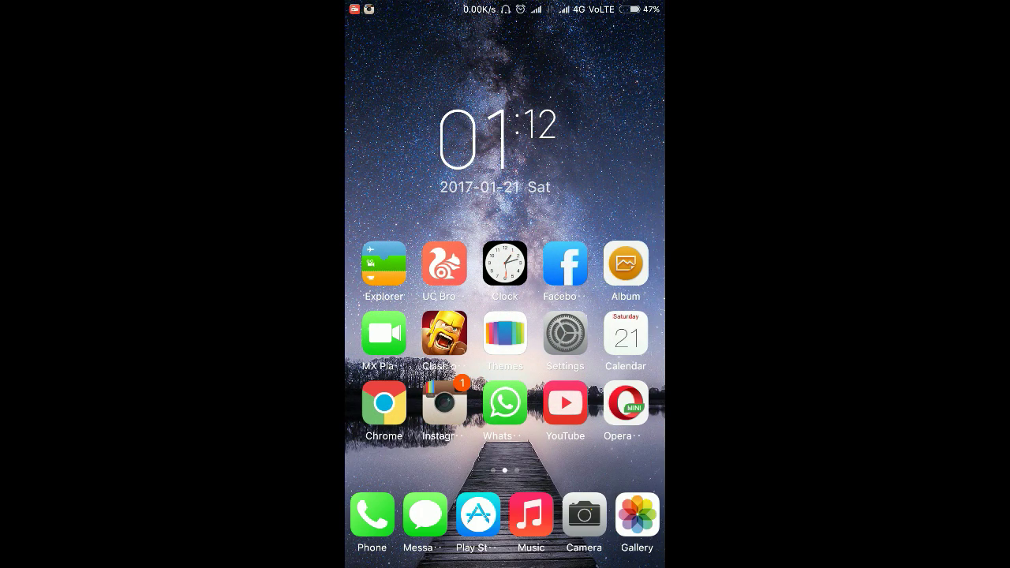
left_click_drag(616, 331, 395, 332)
left_click_drag(505, 4, 505, 394)
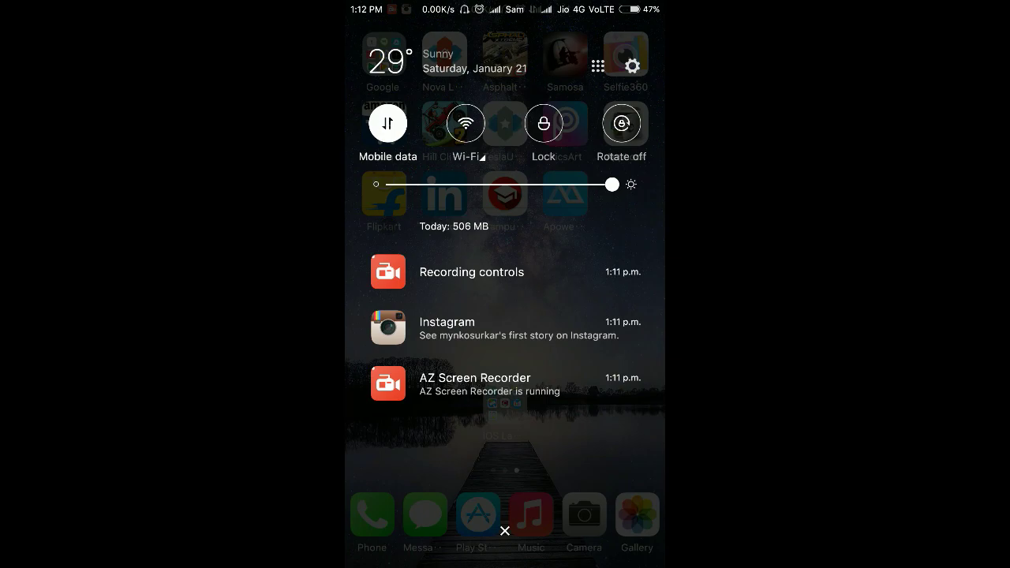
left_click_drag(505, 473, 505, 79)
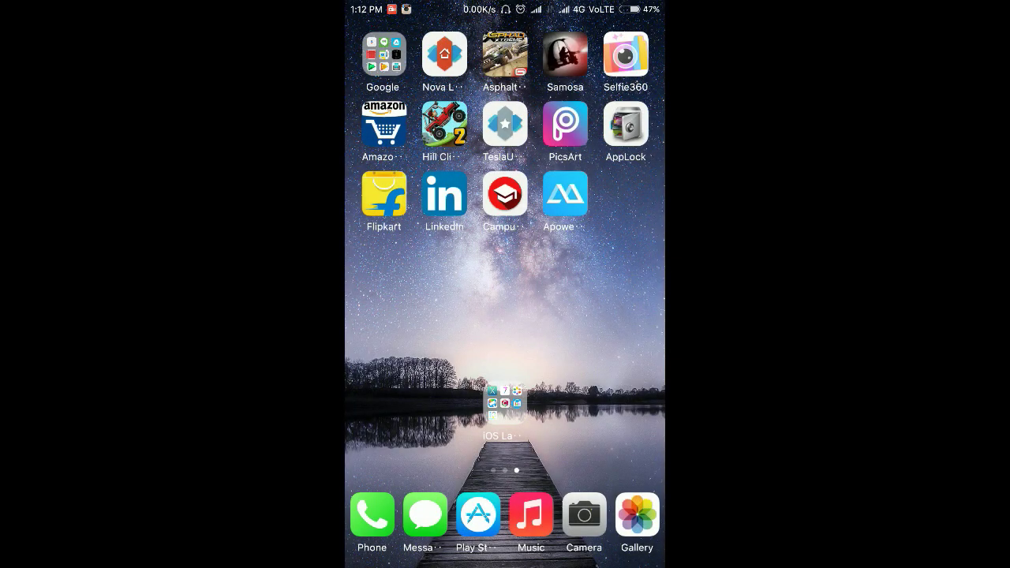
left_click_drag(395, 332, 616, 331)
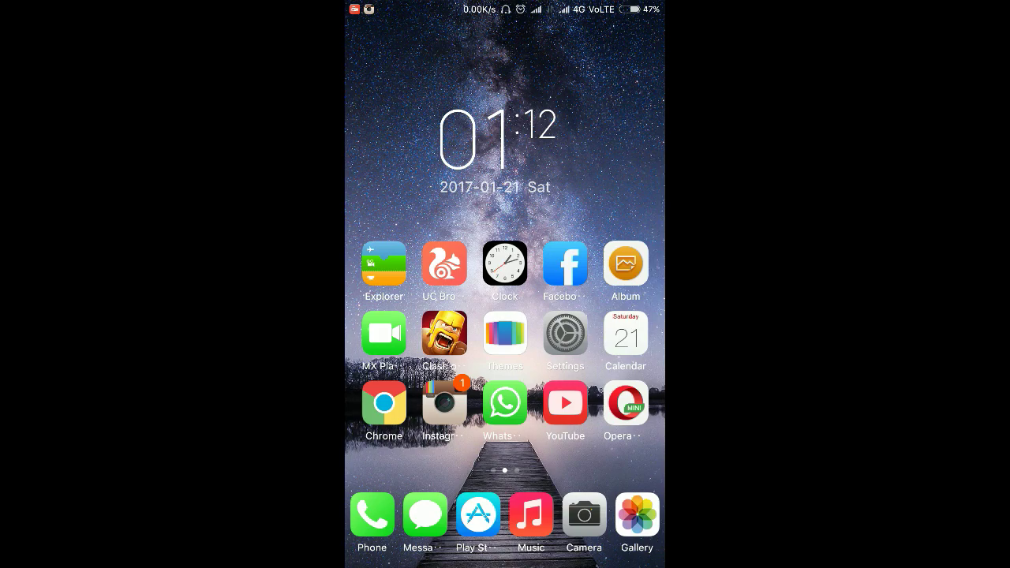
Launch Chrome to its new-tab page, briefly opening and closing the three-dot menu
left_click(383, 404)
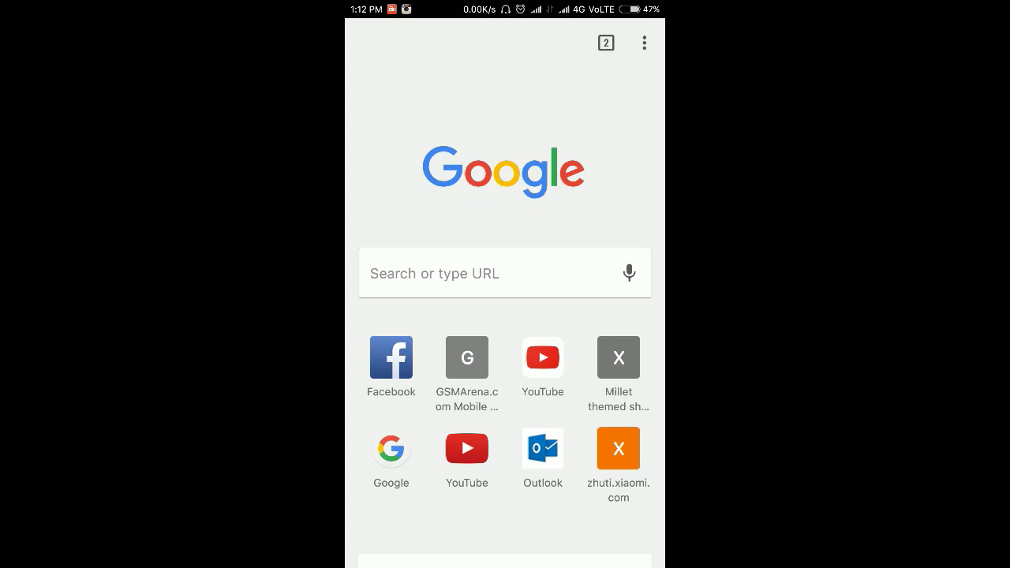
left_click(644, 42)
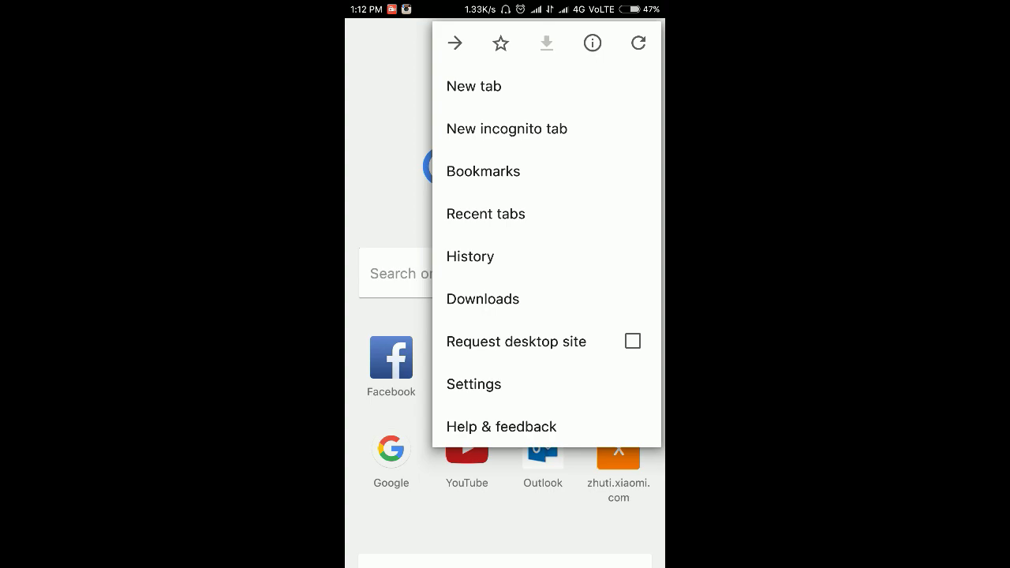
key("Escape")
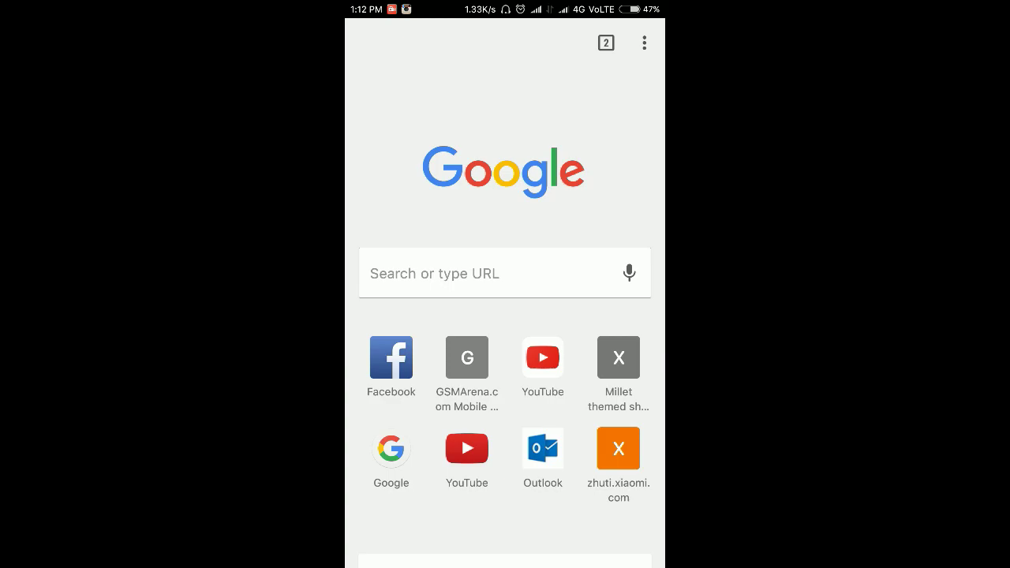
Load zhuti.xiaomi.com by typing z in the address bar and accepting the autocomplete
left_click(482, 268)
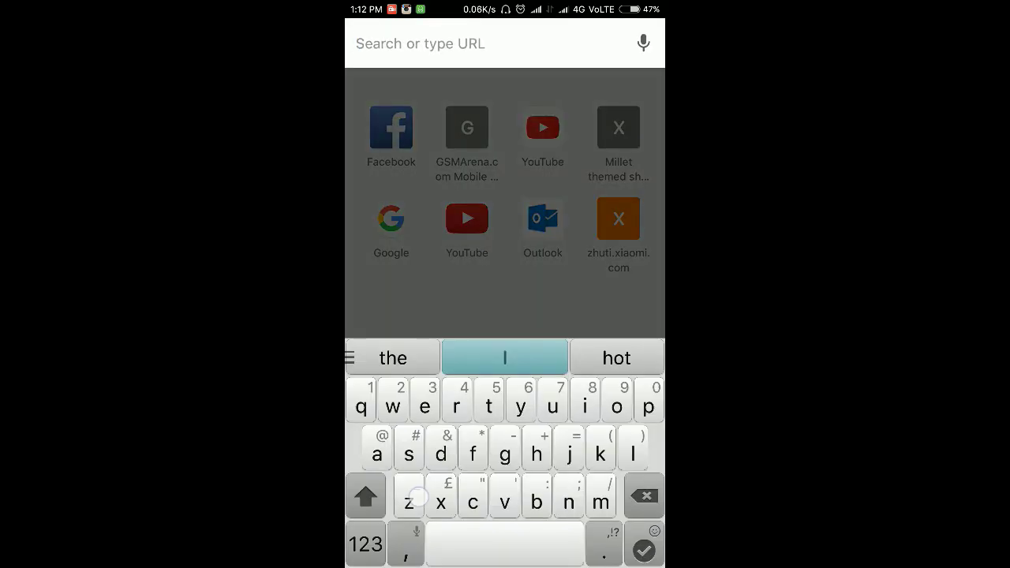
type("z")
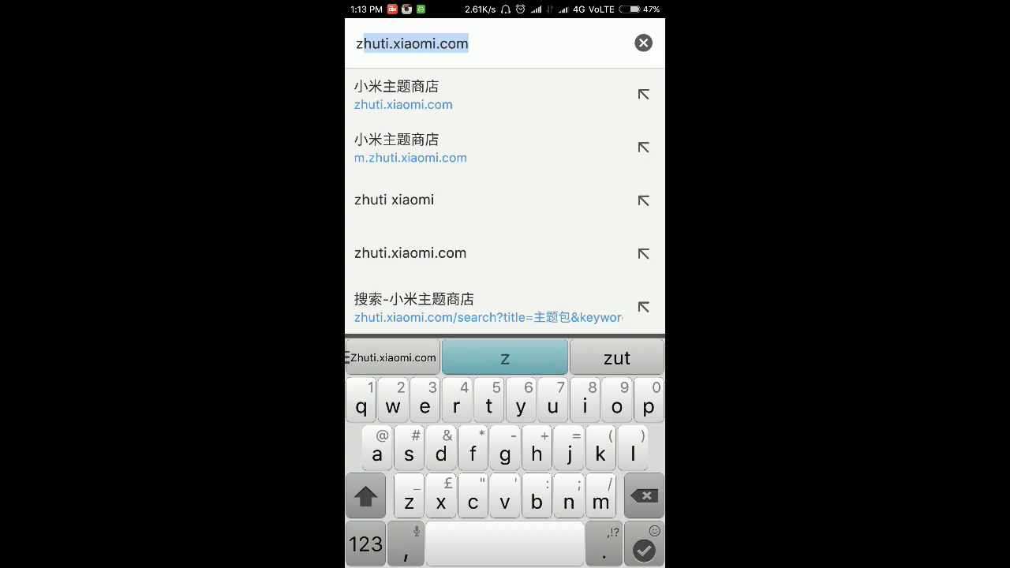
key("Return")
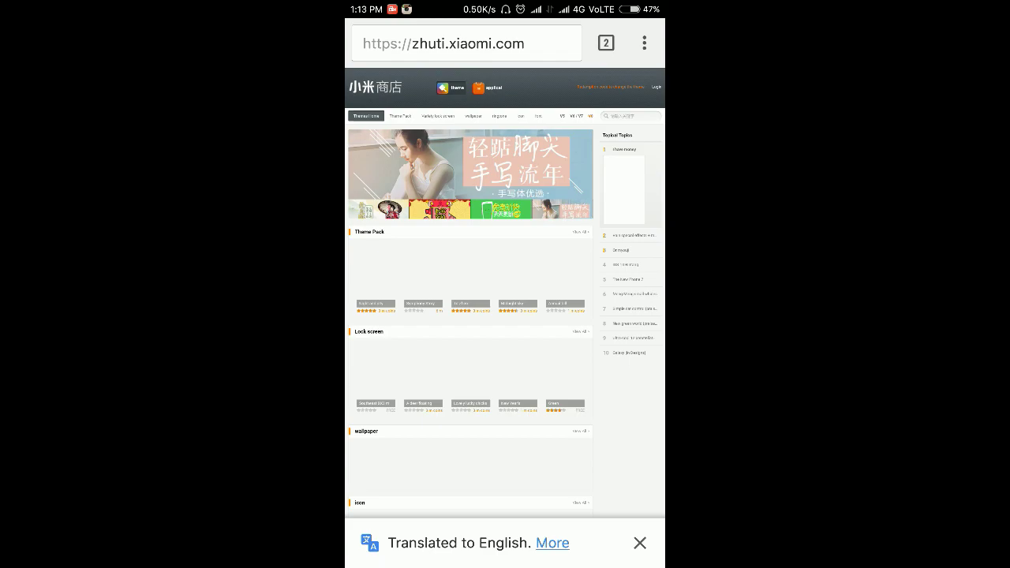
Check the open tabs and site info, then go to the store's Login page
left_click(606, 43)
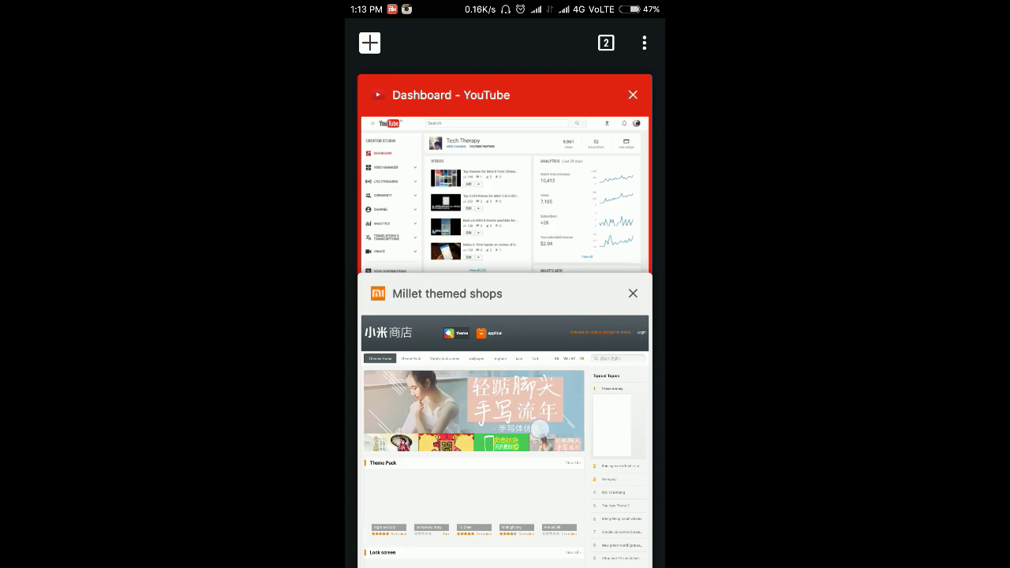
left_click(505, 379)
left_click(643, 43)
left_click(592, 43)
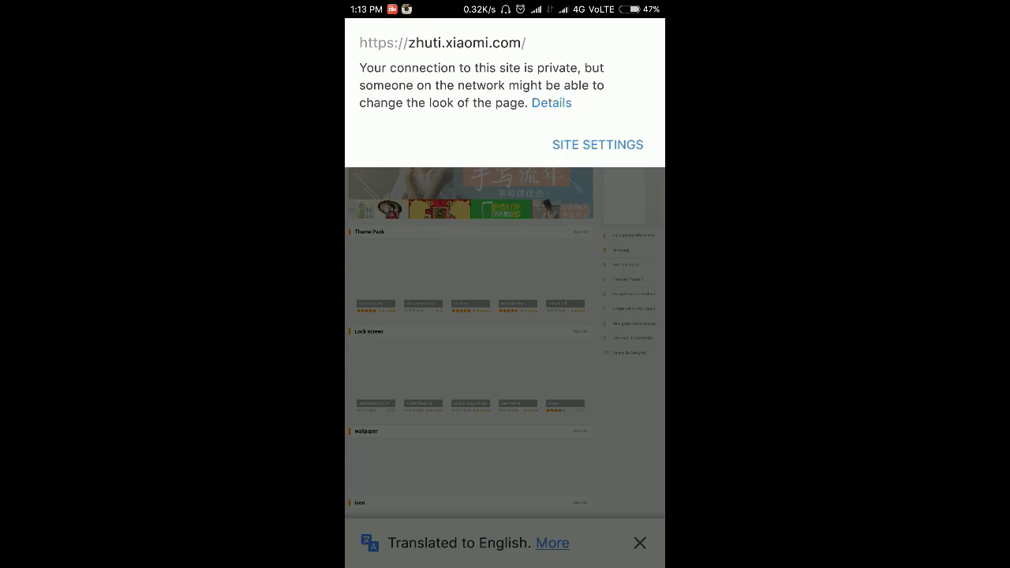
left_click(636, 414)
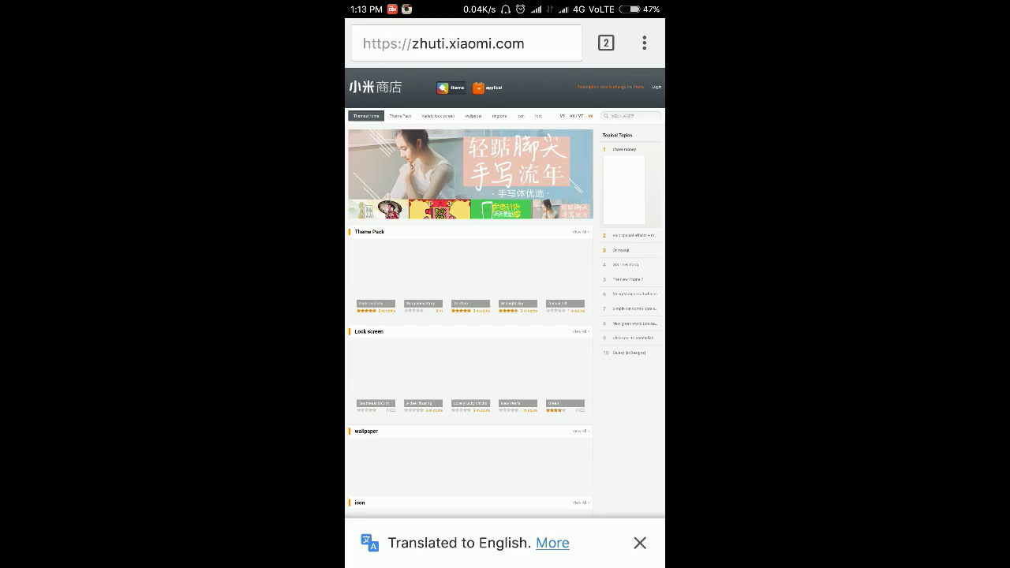
left_click(656, 87)
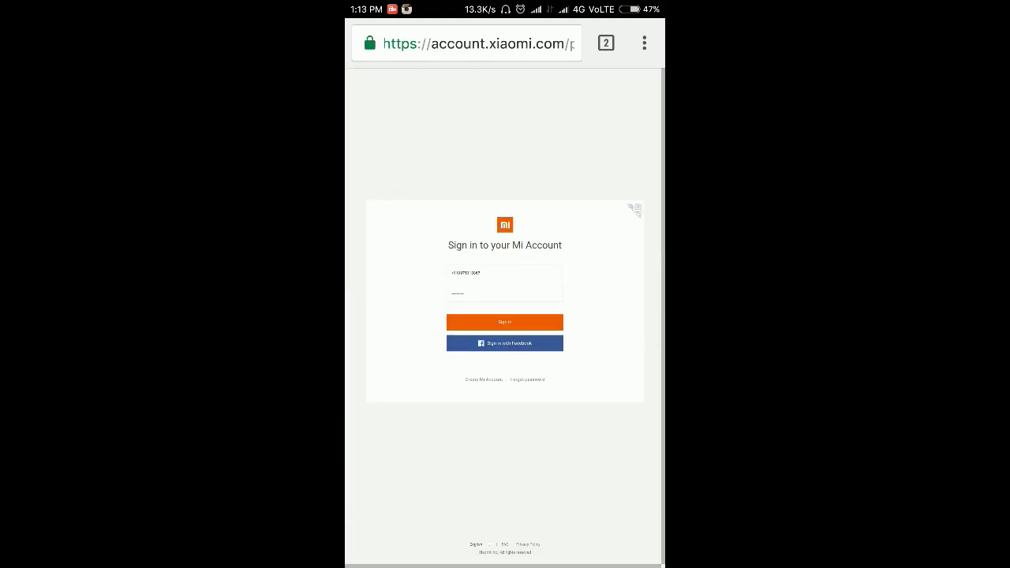
Sign in to the Mi Account, scroll the store homepage, and zoom in on Theme Pack
left_click(505, 322)
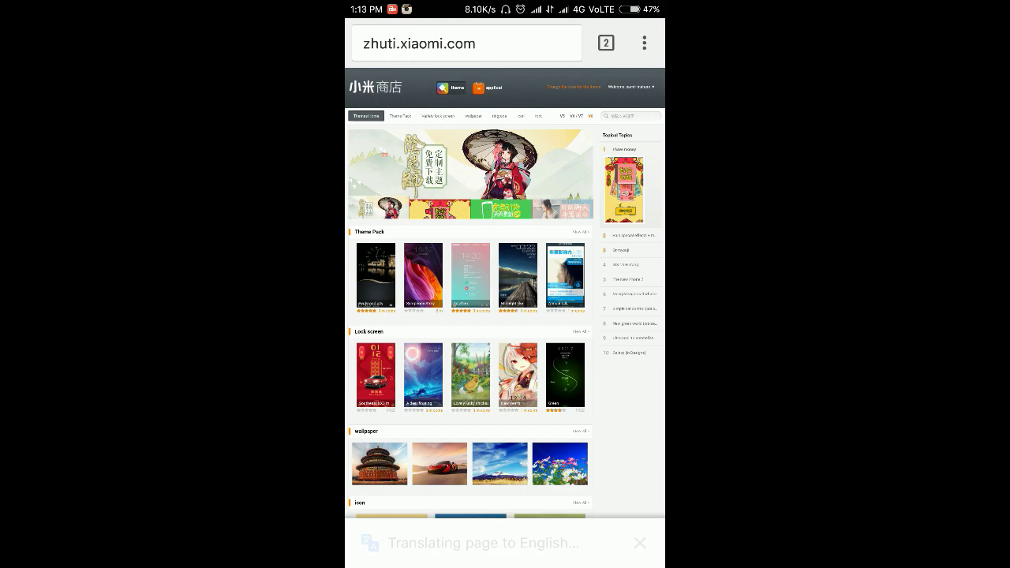
left_click_drag(609, 442, 605, 342)
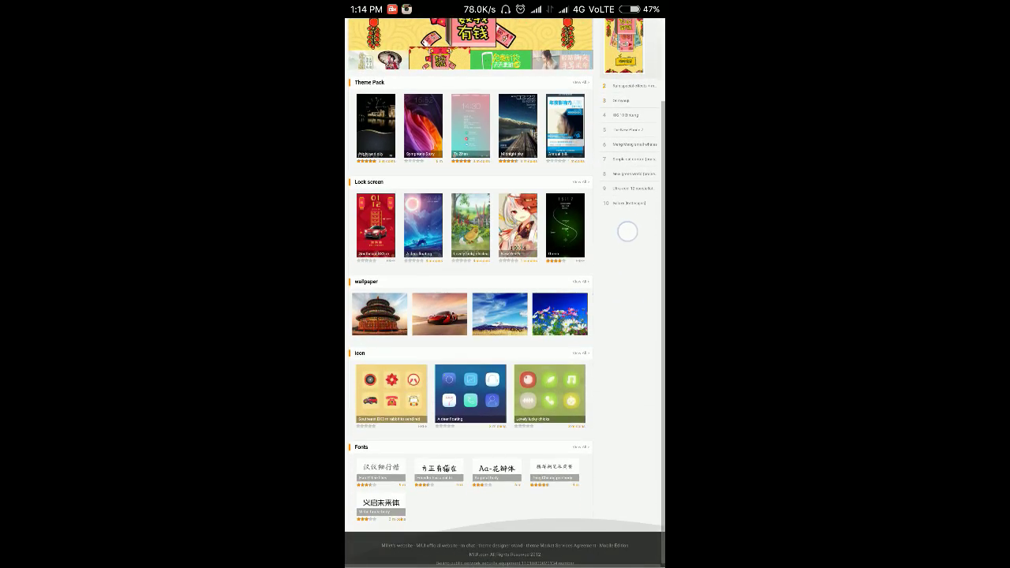
left_click_drag(627, 232, 622, 429)
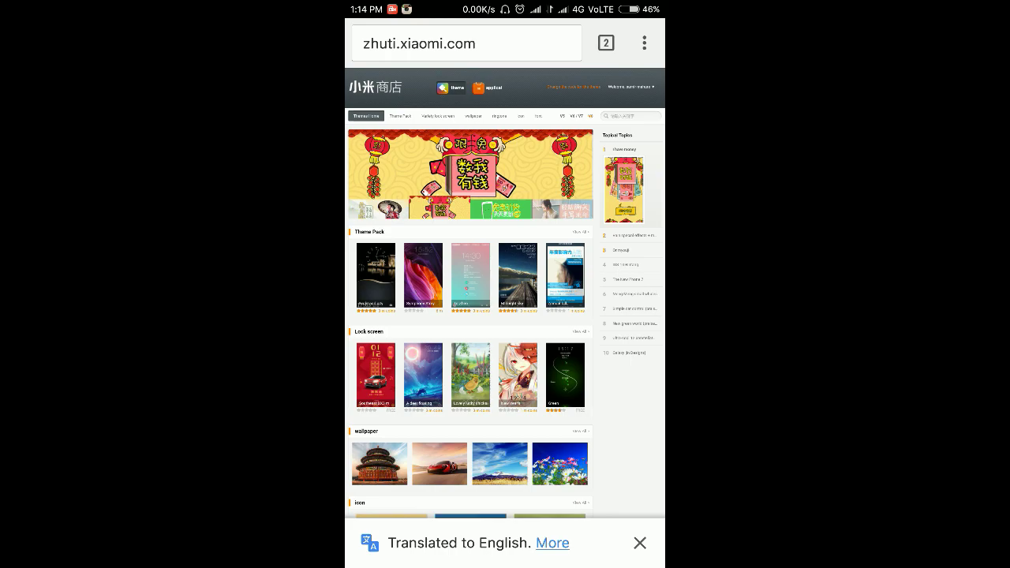
double_click(564, 268)
Open Theme Pack's View All listing, pan to Top Ranking, and select The New Phone 7
left_click(516, 165)
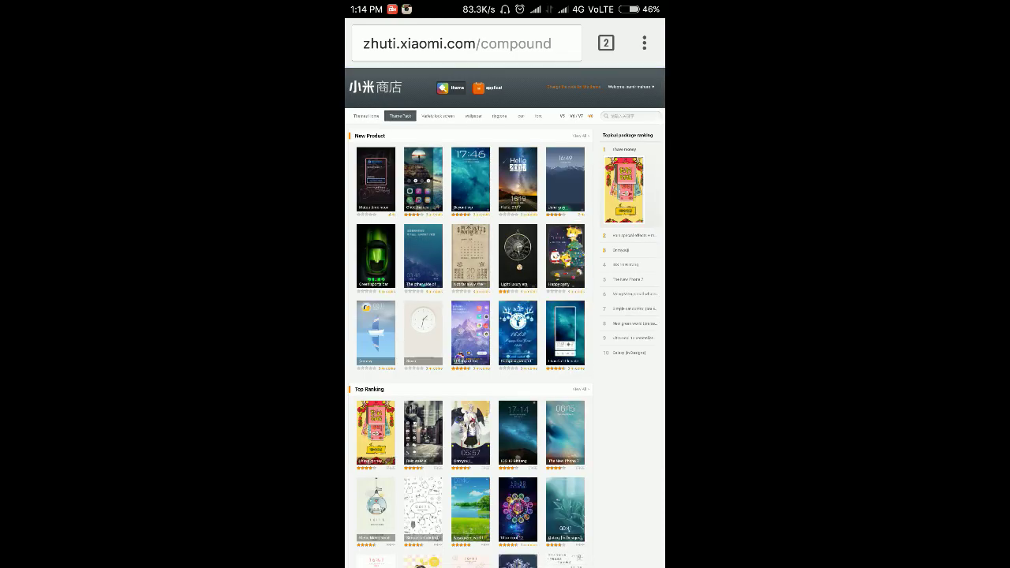
scroll(624, 295, "down", 2)
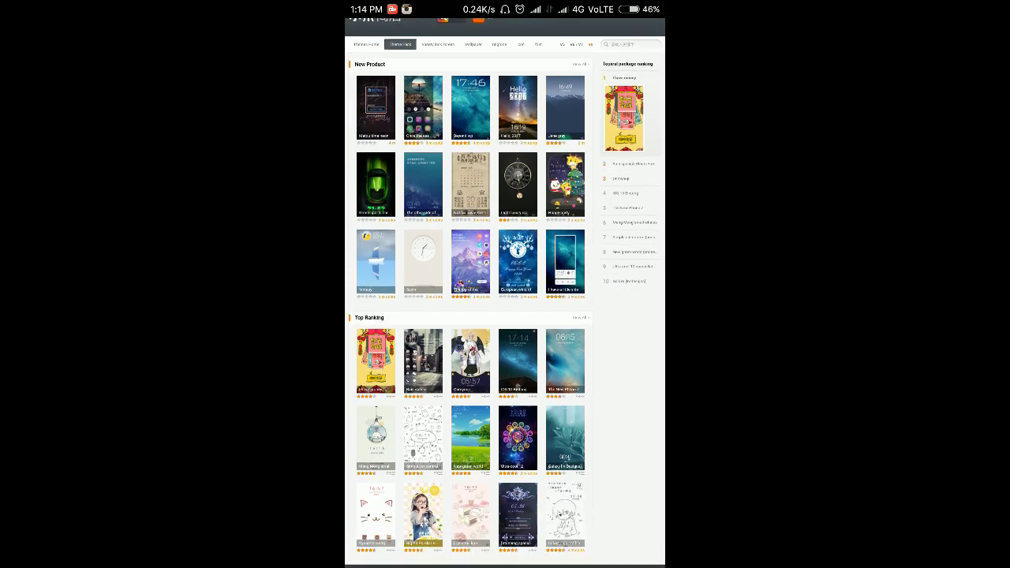
scroll(449, 236, "down", 2)
double_click(557, 456)
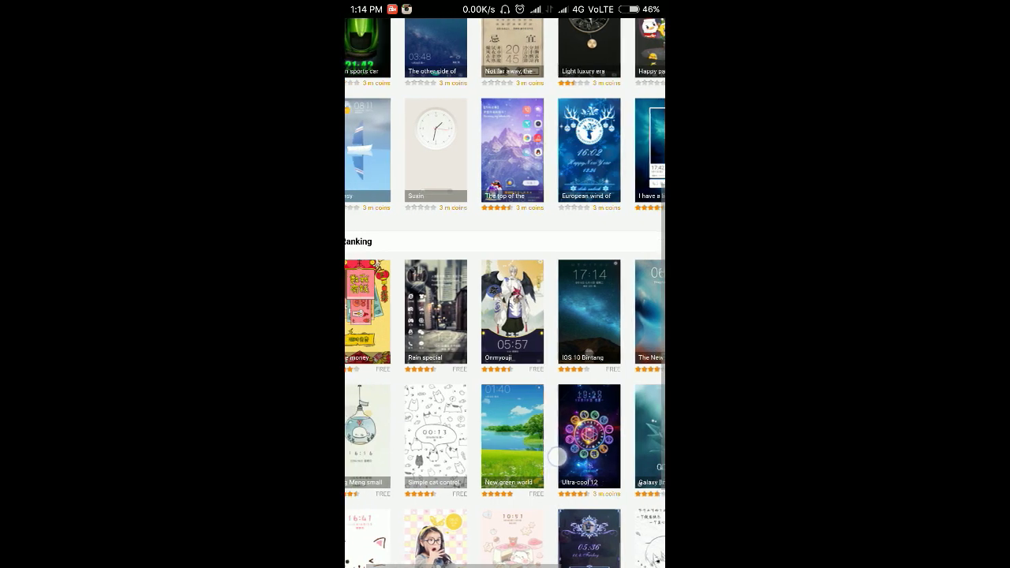
left_click_drag(557, 457, 594, 456)
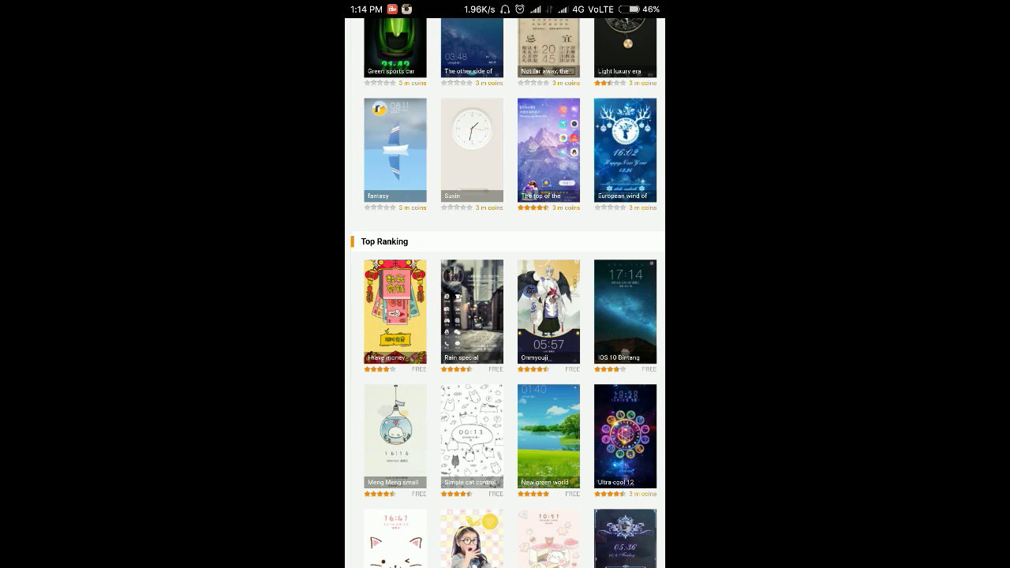
scroll(505, 316, "down", 2)
scroll(505, 315, "right", 1)
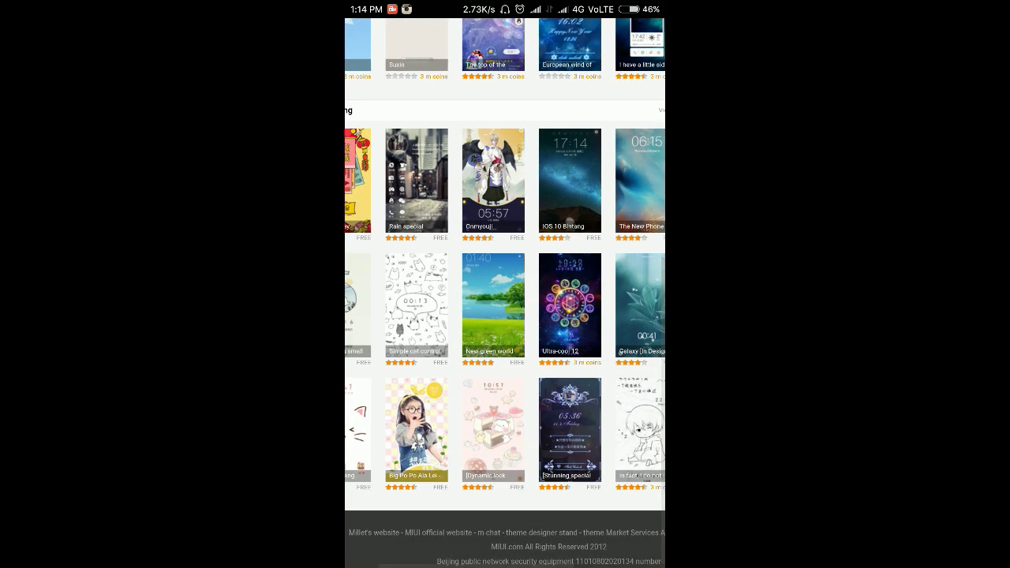
left_click_drag(595, 466, 470, 465)
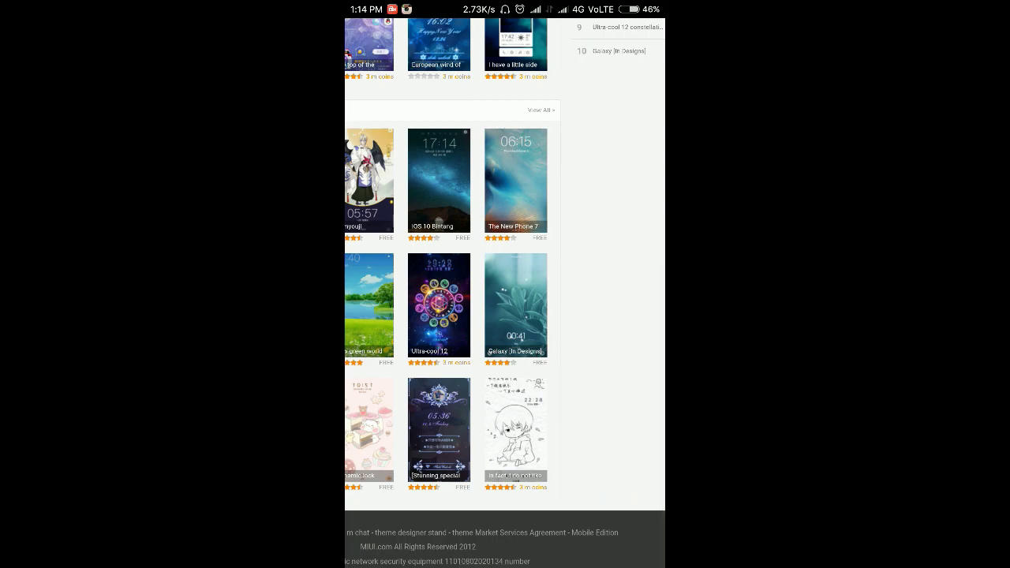
left_click(516, 209)
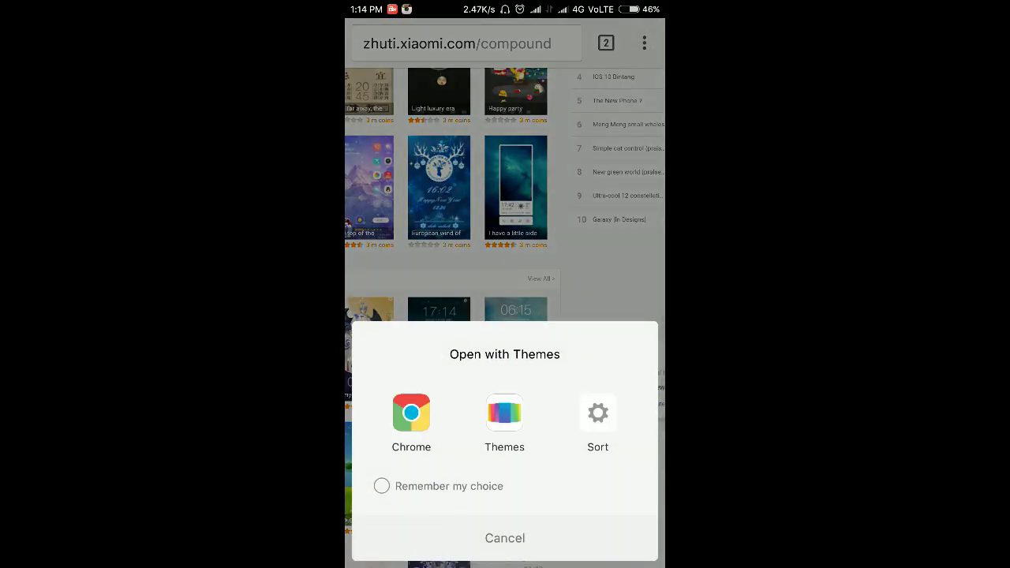
Open The New Phone 7 link in Chrome and step through three preview screenshots
left_click(411, 412)
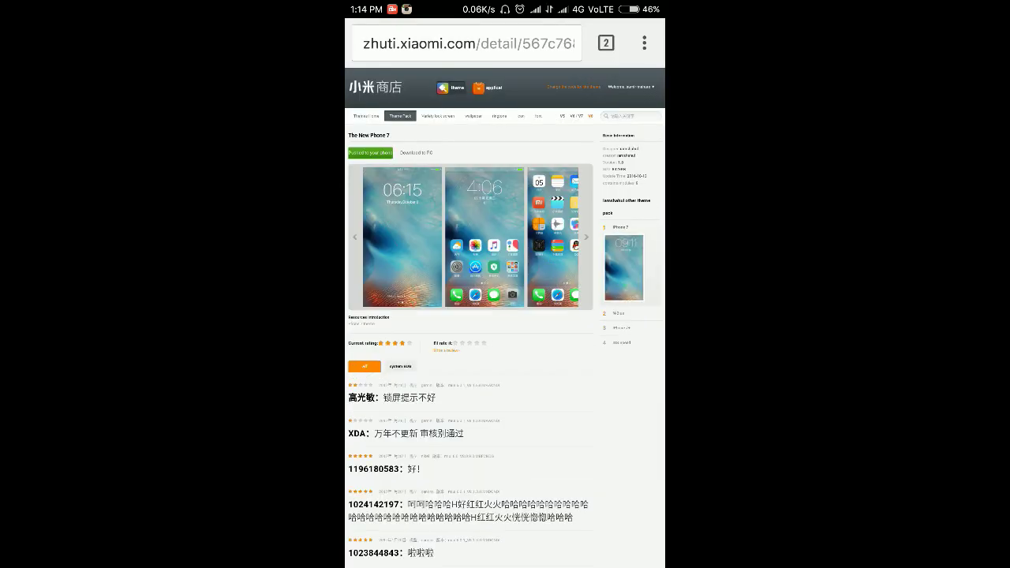
left_click(586, 237)
left_click(586, 237)
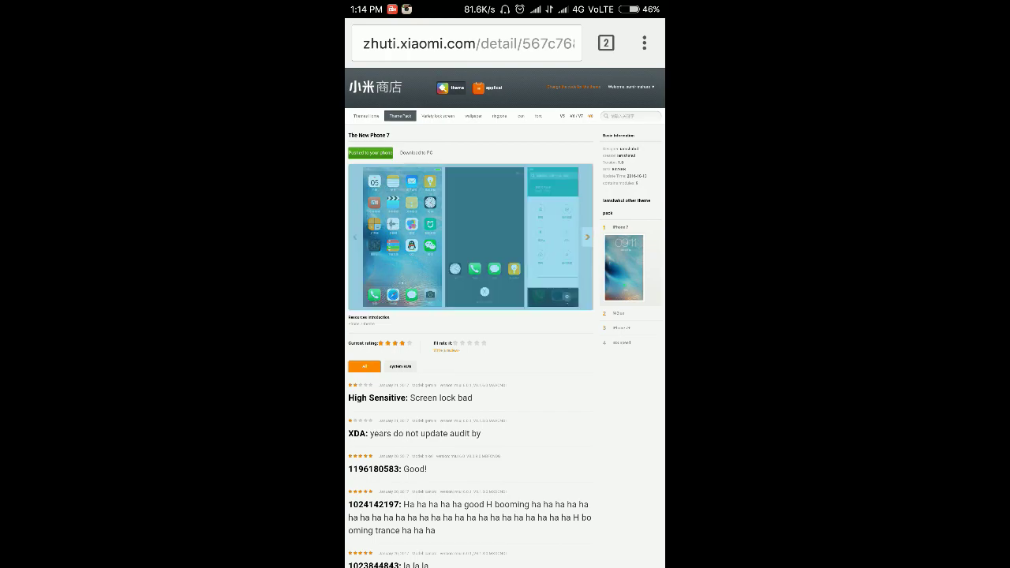
left_click(586, 236)
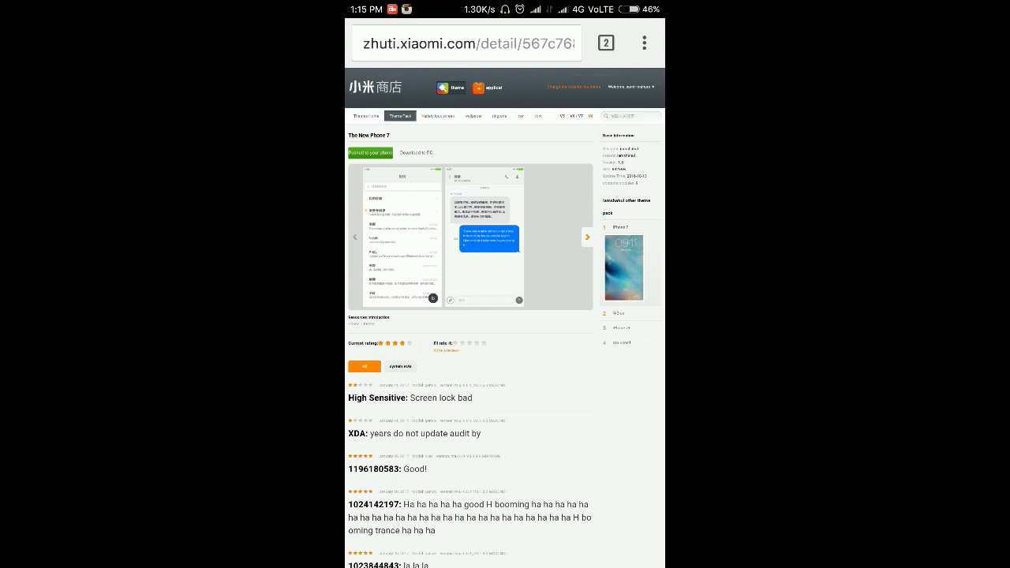
Download The+New+Phone+7-1.0.0.3.mtz, confirm completion in notifications, then go to the home screen
left_click(417, 152)
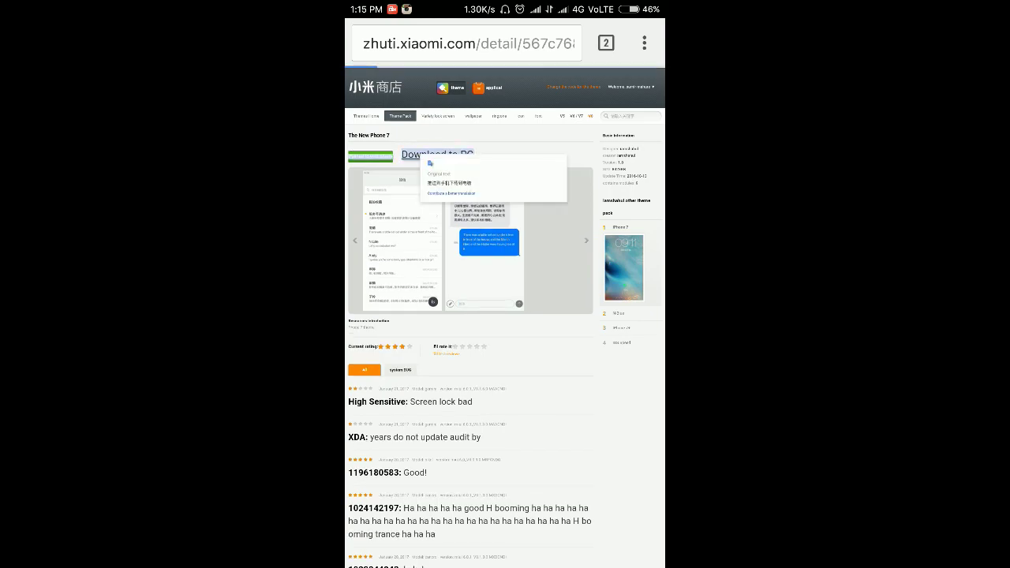
left_click_drag(505, 7, 505, 331)
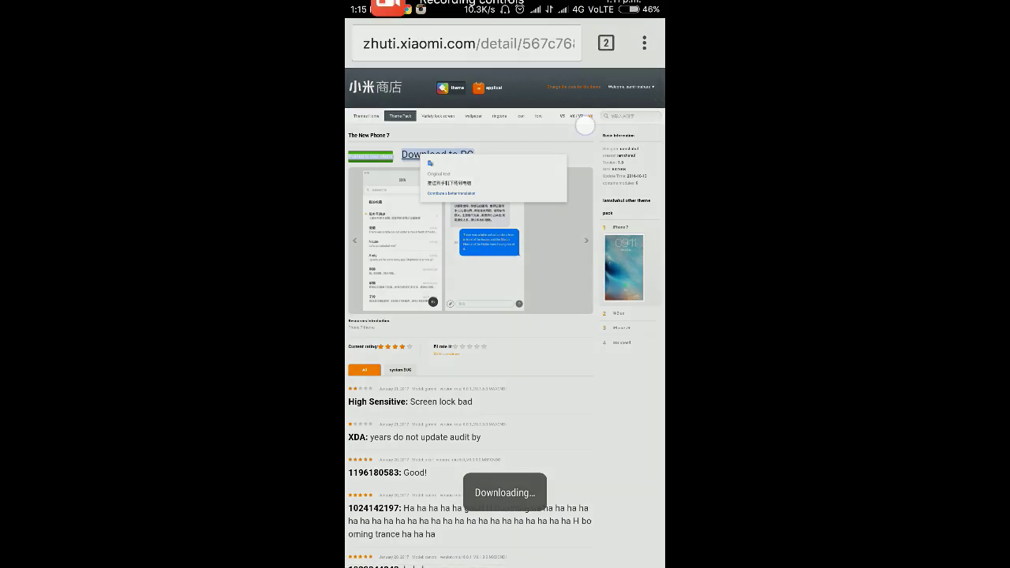
left_click_drag(405, 386, 640, 380)
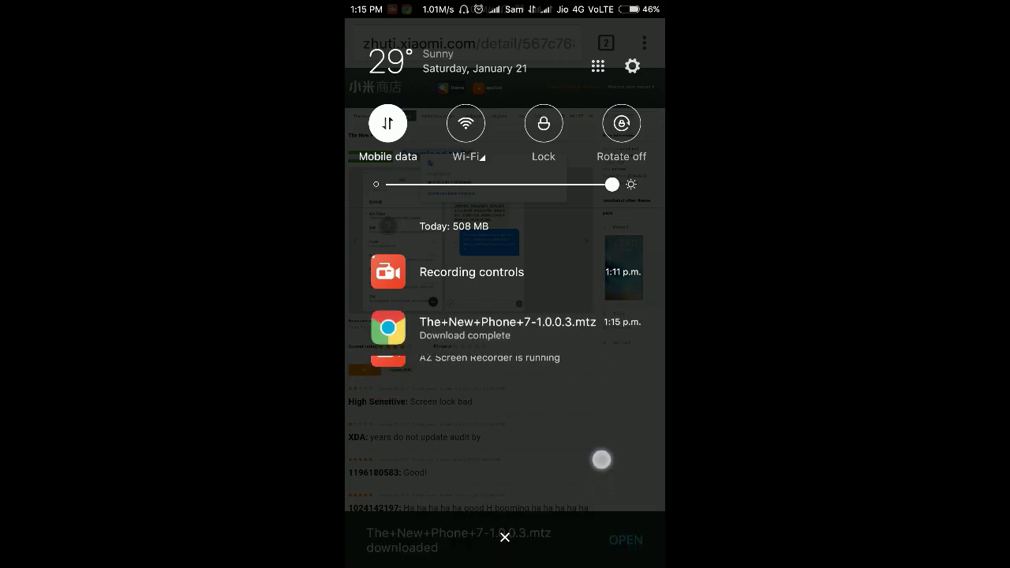
left_click_drag(604, 491, 599, 379)
key("Home")
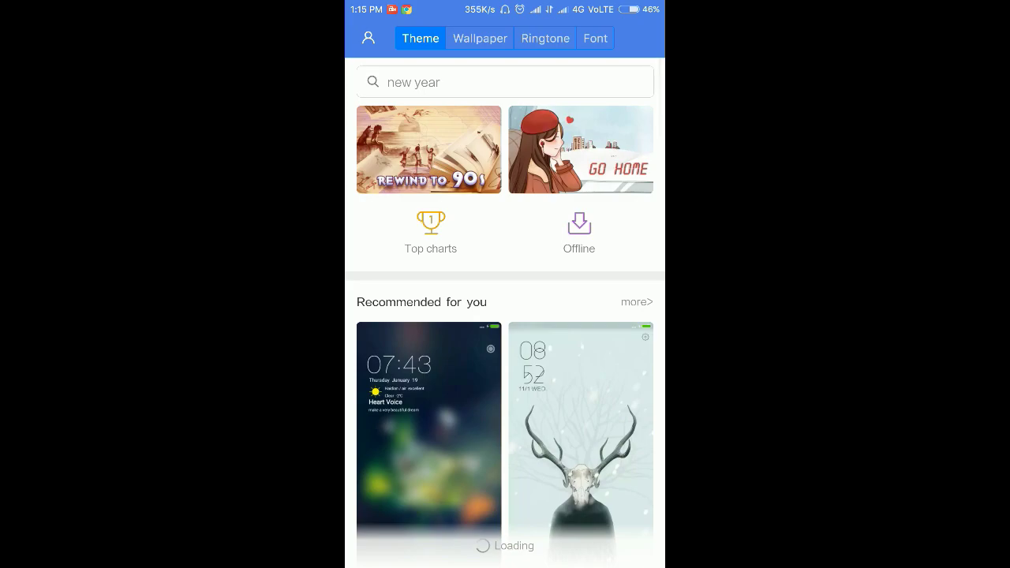
From Offline, import The+New+Phone+7-1.0.0.3.mtz out of the Download folder
left_click(579, 230)
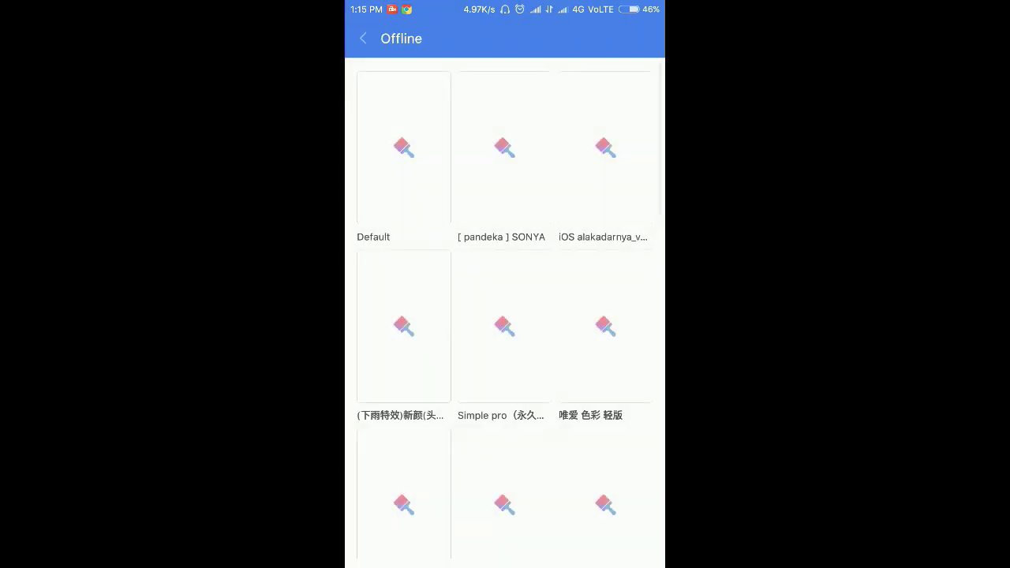
scroll(505, 316, "down", 10)
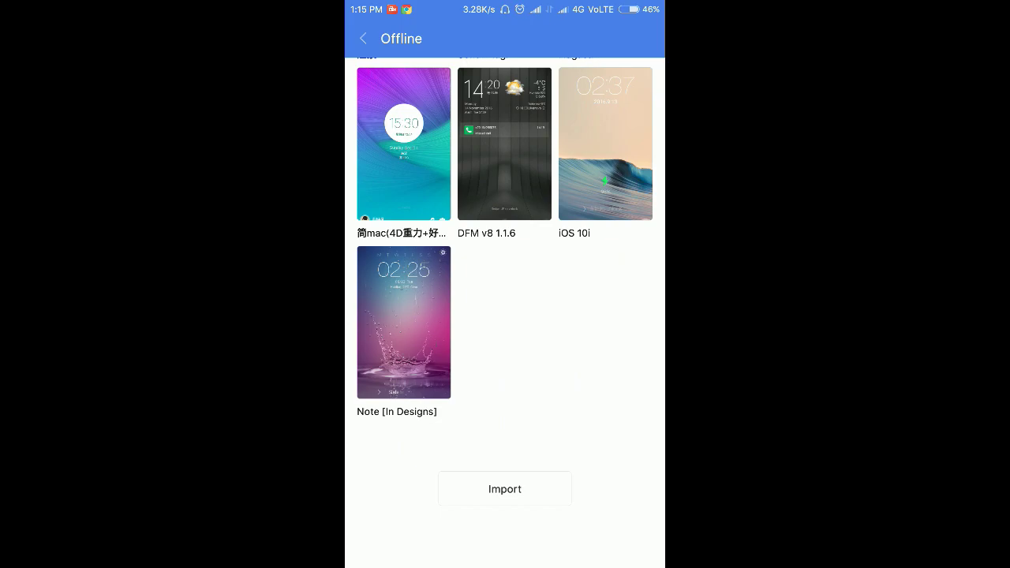
left_click(505, 489)
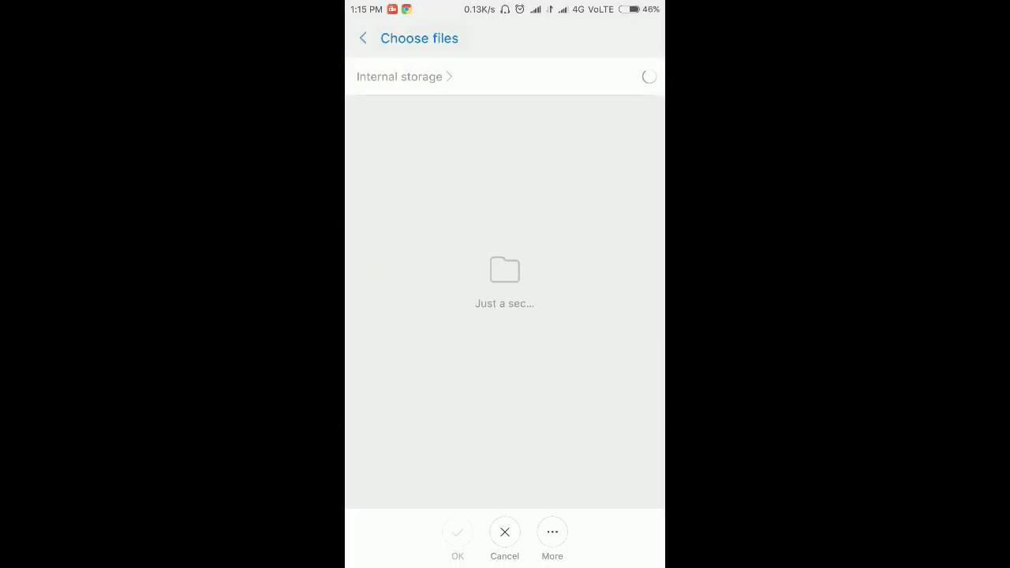
scroll(603, 477, "down", 5)
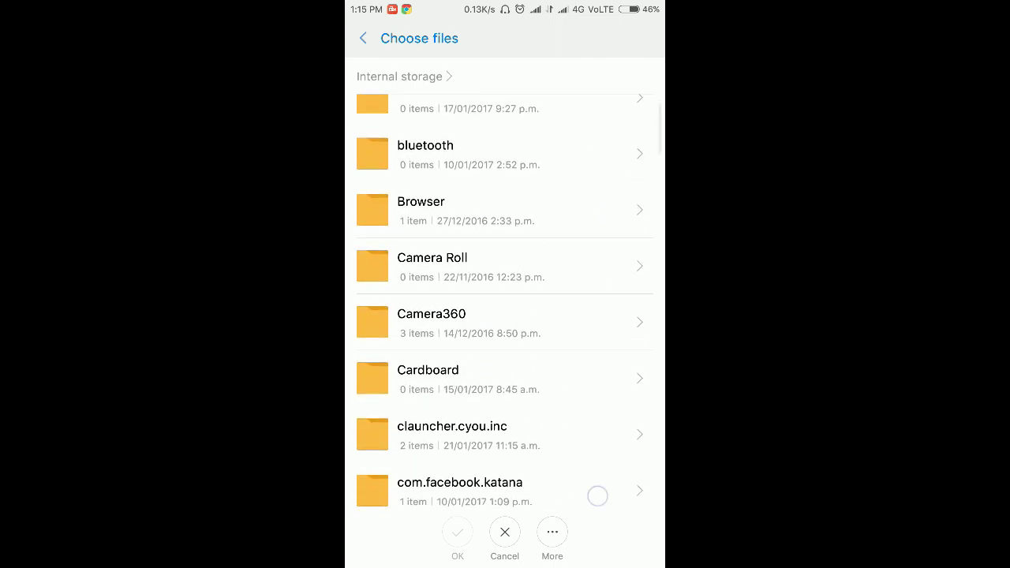
scroll(597, 494, "down", 5)
left_click(564, 277)
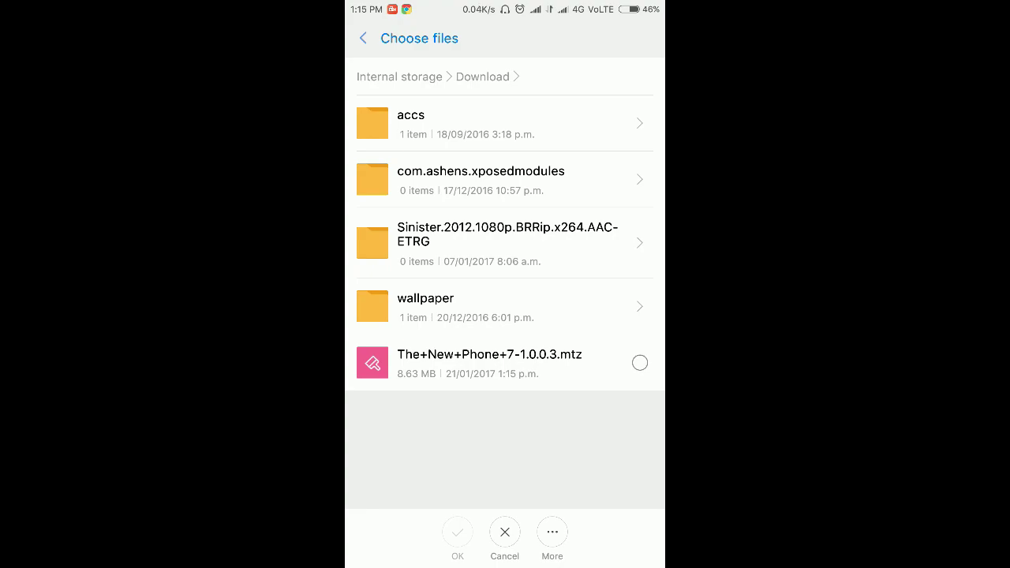
left_click(639, 362)
left_click(458, 532)
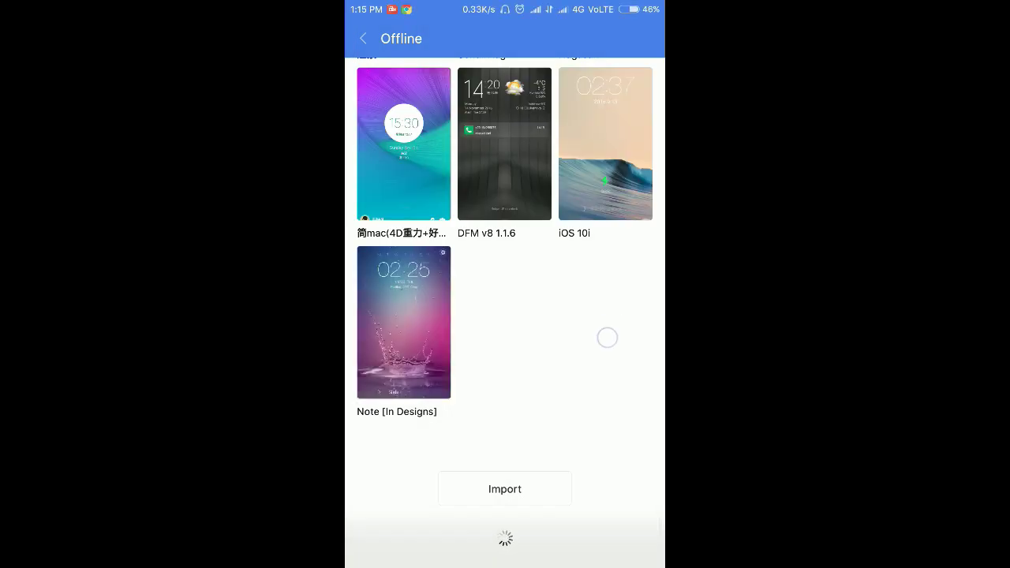
left_click_drag(606, 336, 580, 299)
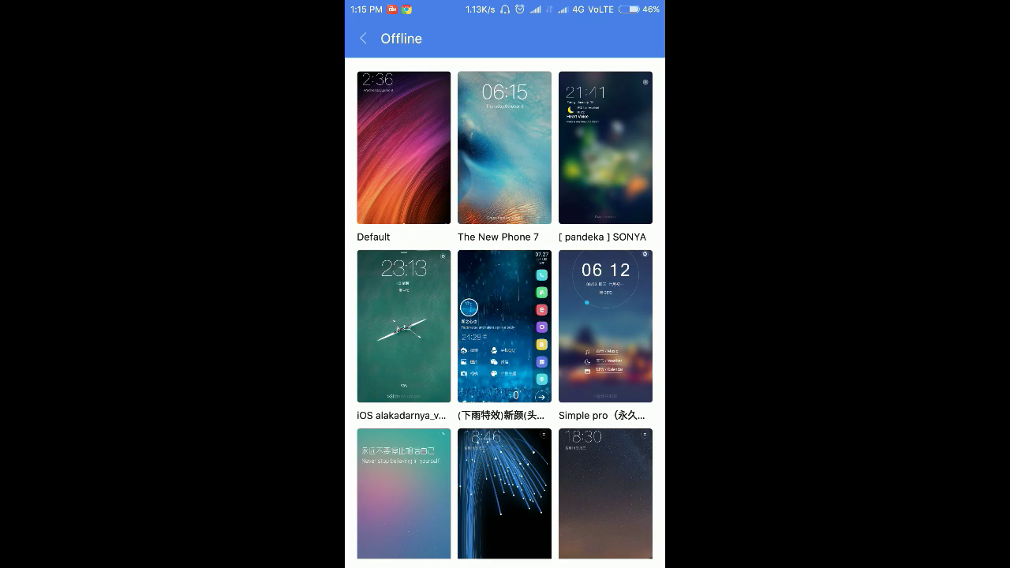
left_click(504, 193)
left_click(482, 310)
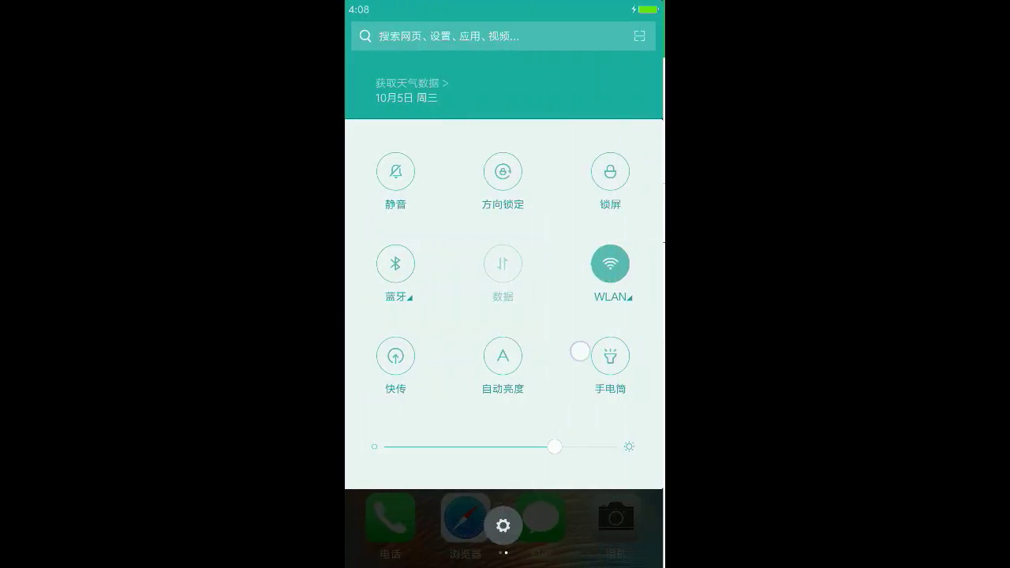
left_click_drag(580, 351, 426, 355)
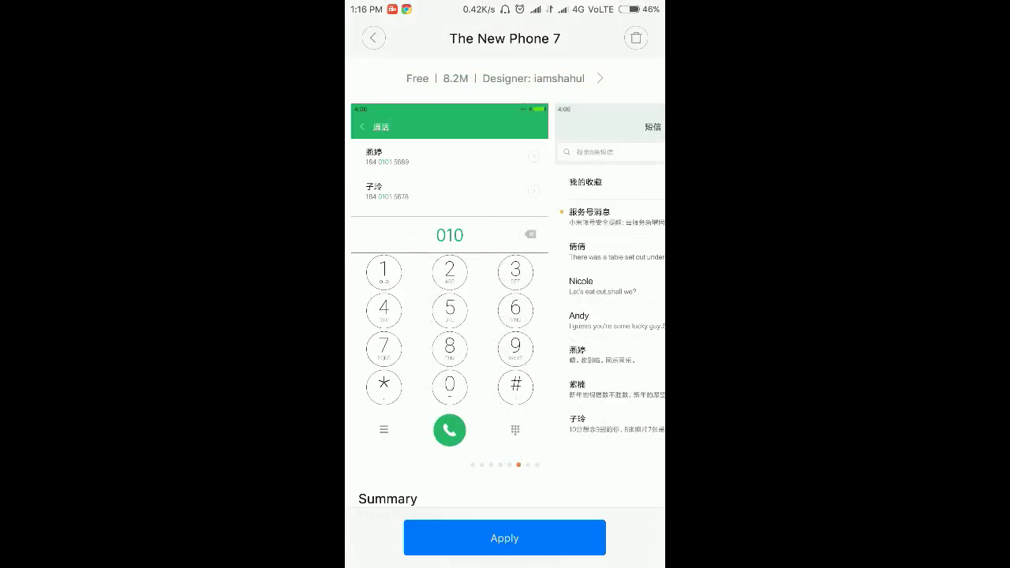
left_click(504, 538)
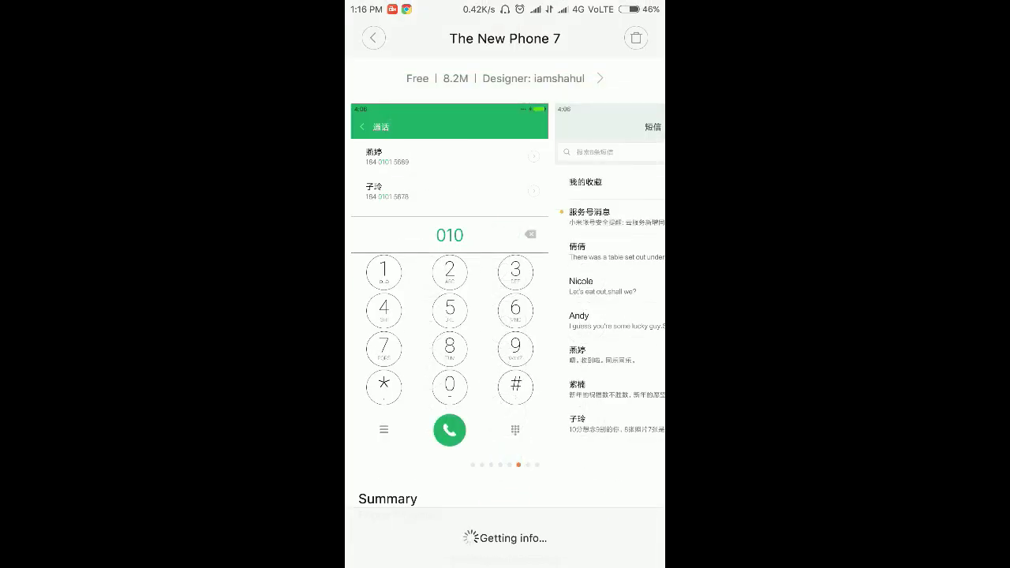
left_click(373, 37)
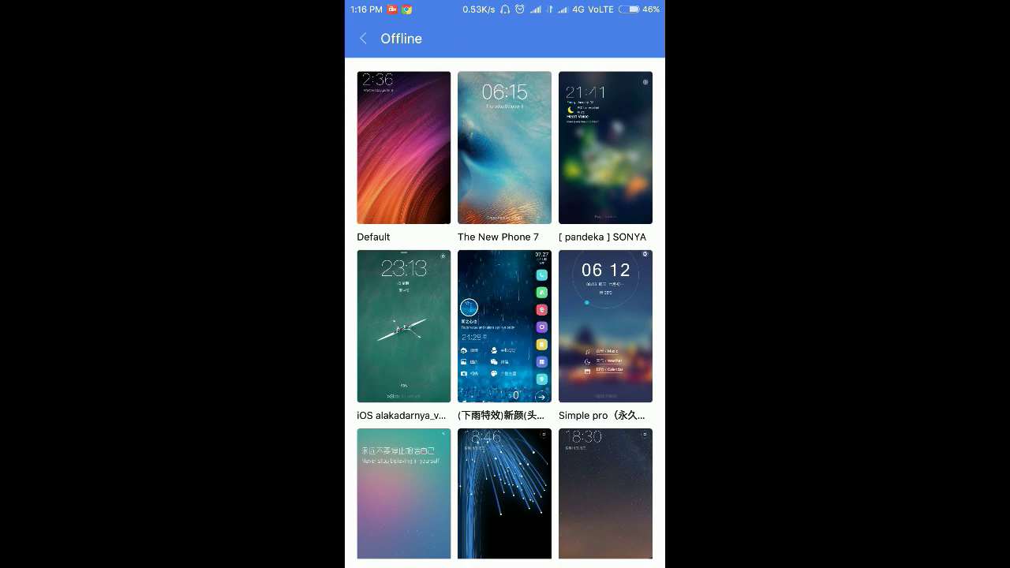
left_click(494, 180)
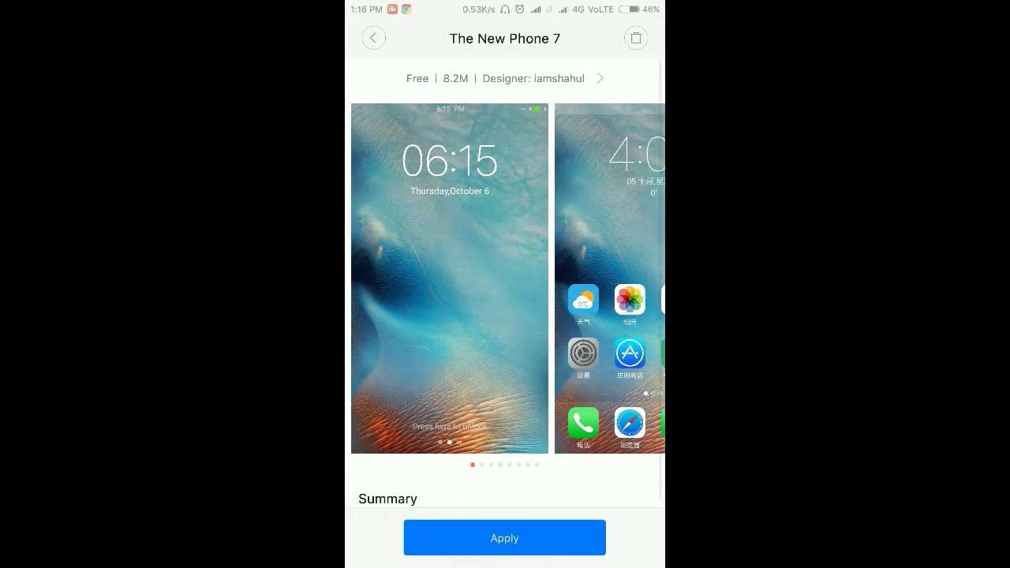
left_click(373, 43)
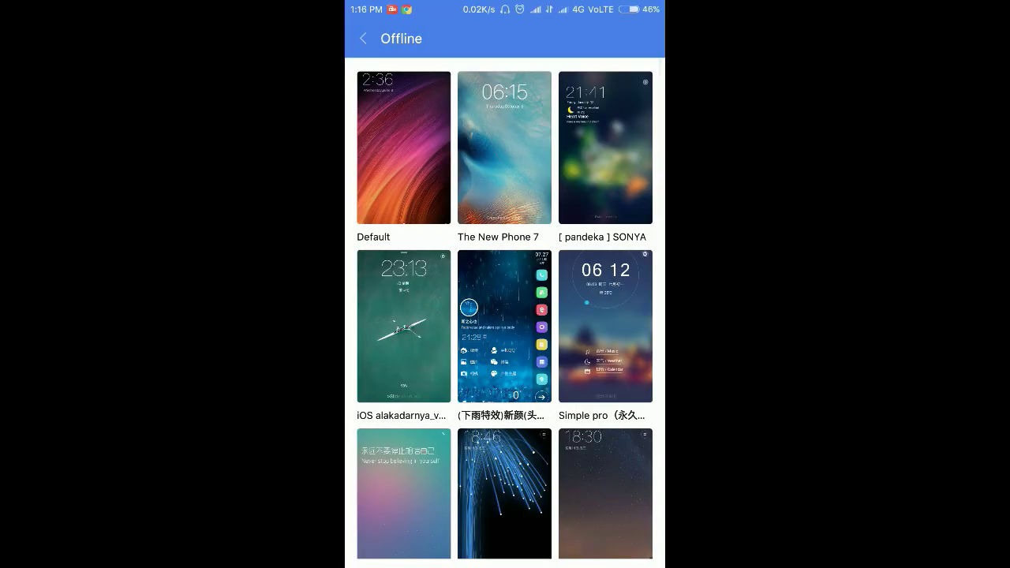
Exit Themes and swipe to the home page with Mi, Notes and Weather
key("Home")
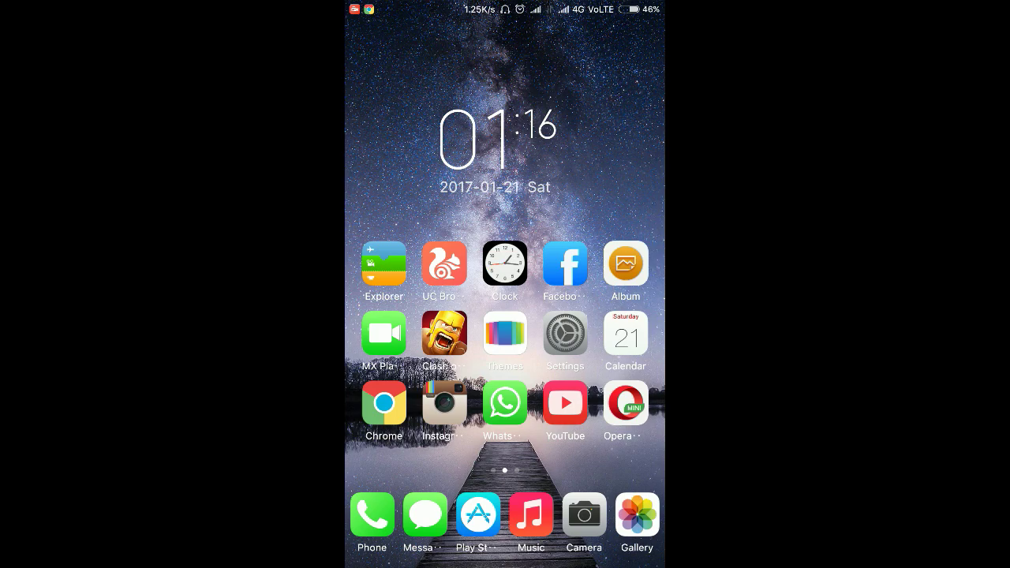
mouse_move(600, 299)
left_mouse_down()
mouse_move(410, 300)
mouse_move(647, 300)
left_mouse_up()
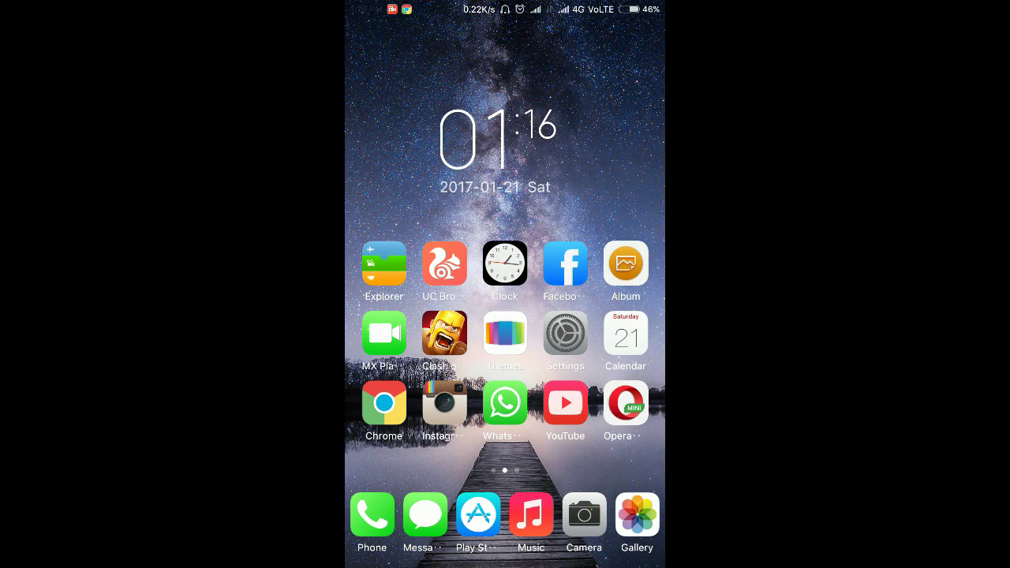
left_click_drag(410, 300, 599, 300)
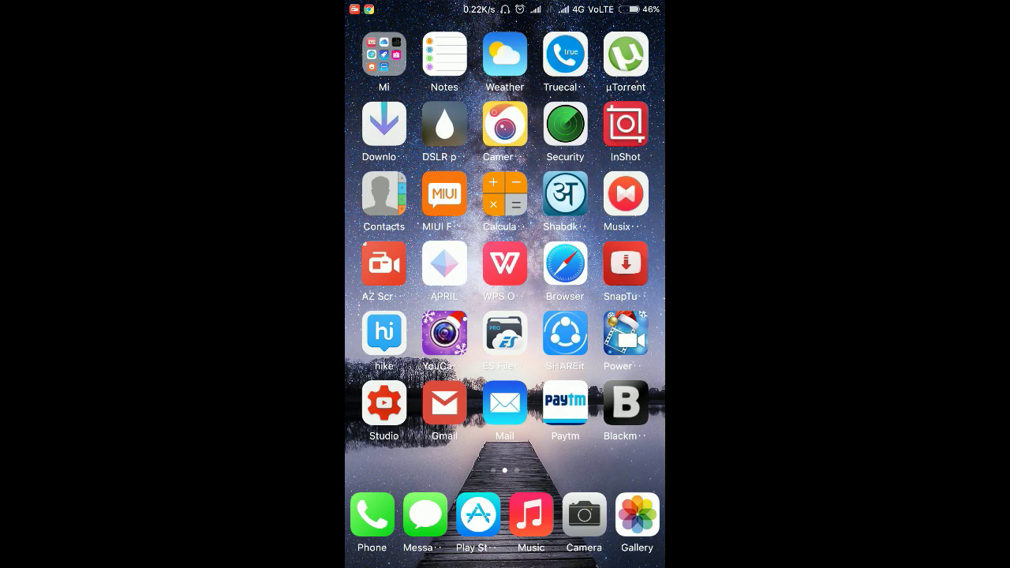